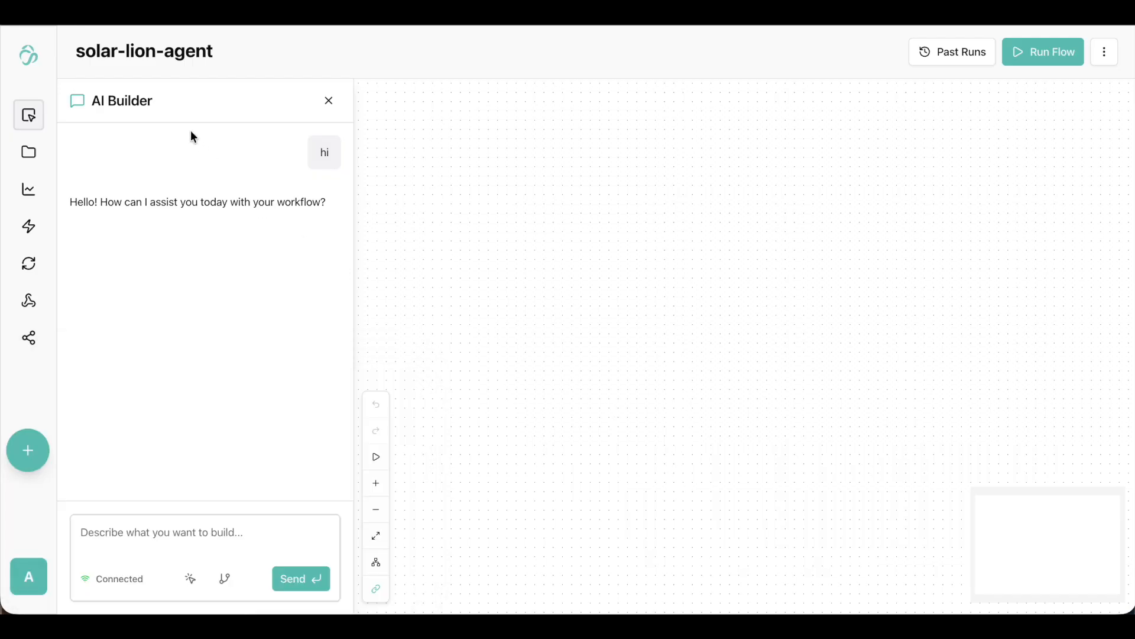
Rename the flow as training_regression.
{"action": "left_click", "coordinate": [186, 41]}
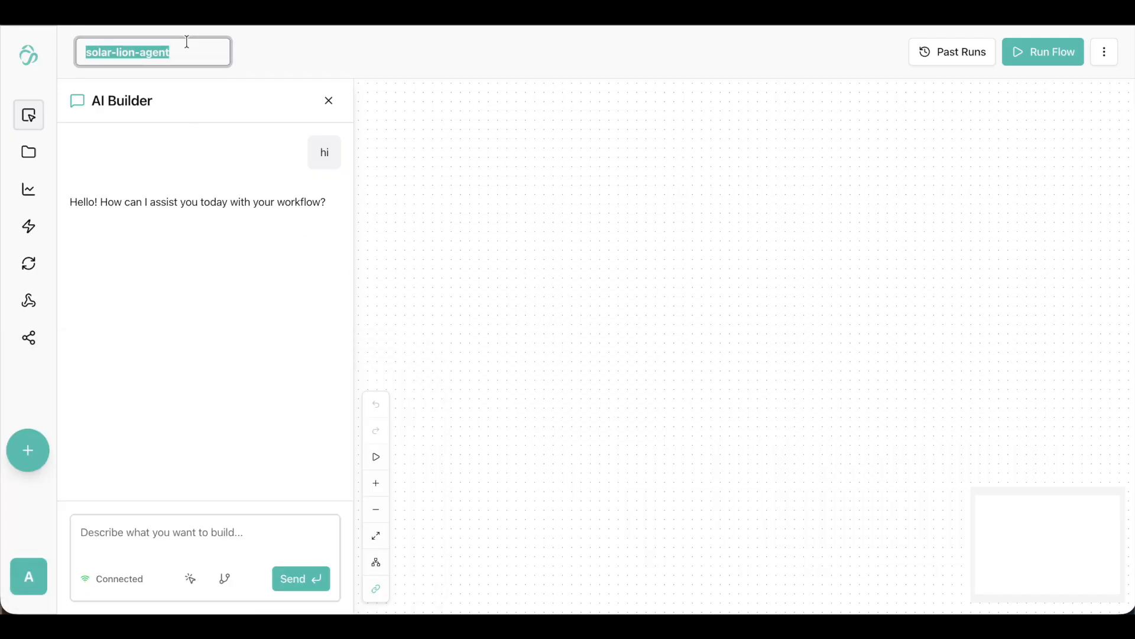
{"action": "type", "text": "training"}
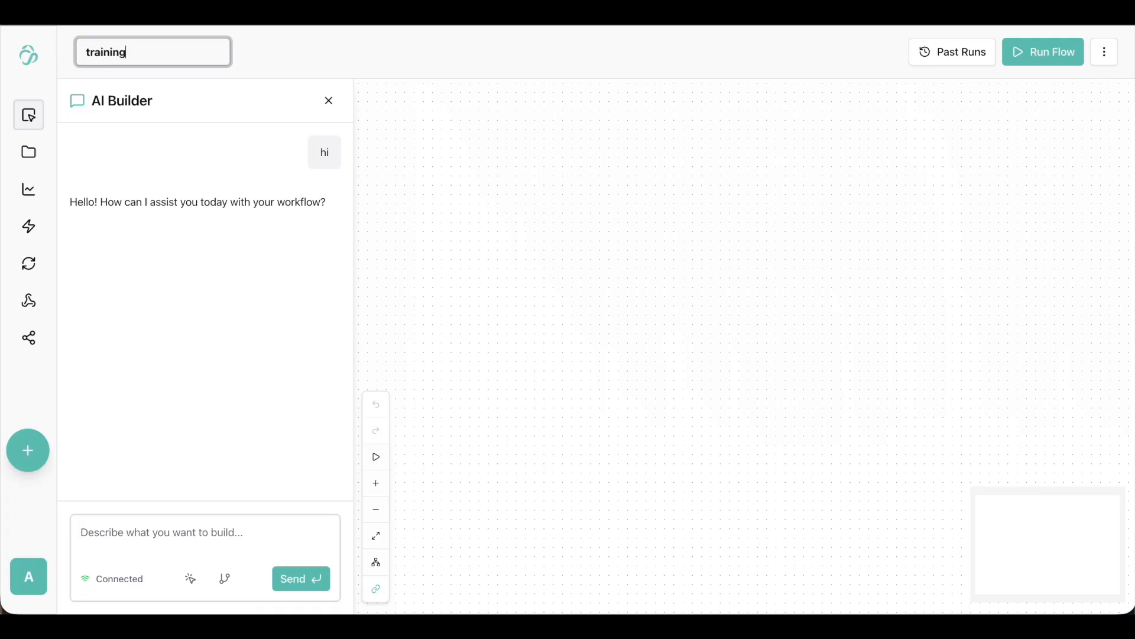
{"action": "type", "text": "_regression"}
{"action": "key", "text": "Return"}
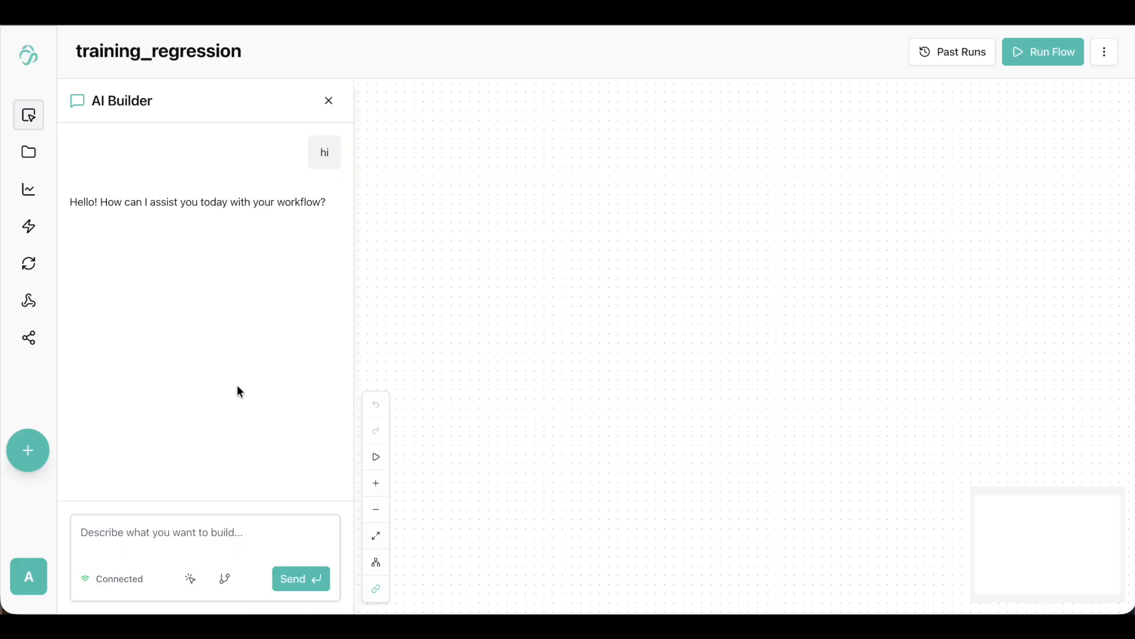
Upload the file 32KB_cirrhosis.csv from the dataset folder to the flow's root folder in the file manager.
{"action": "left_click", "coordinate": [29, 154]}
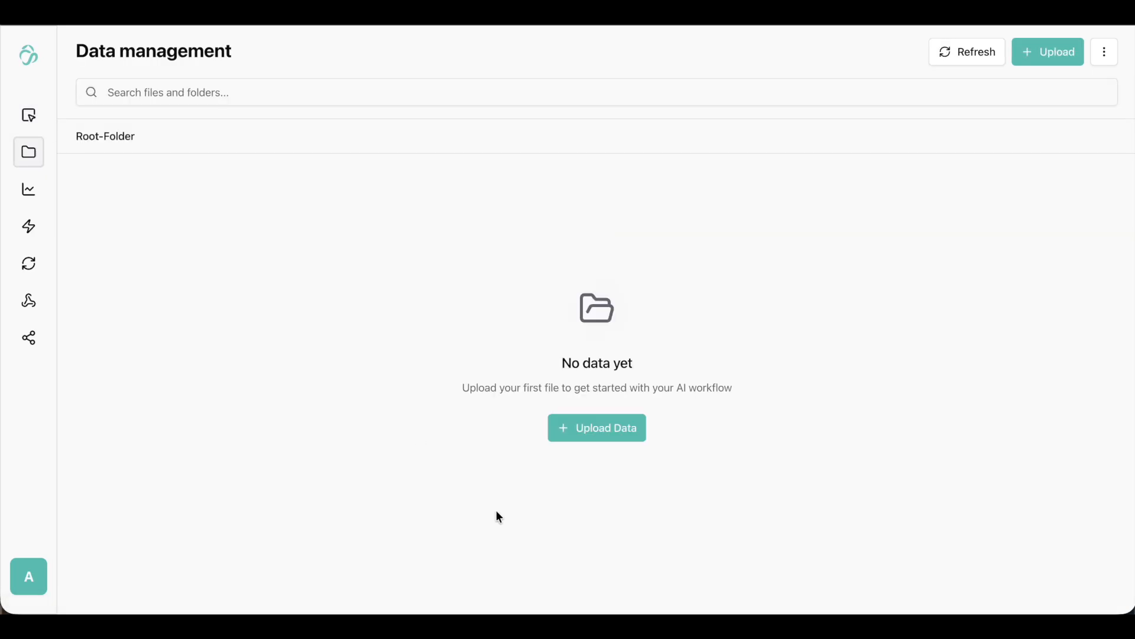
{"action": "left_click", "coordinate": [620, 424]}
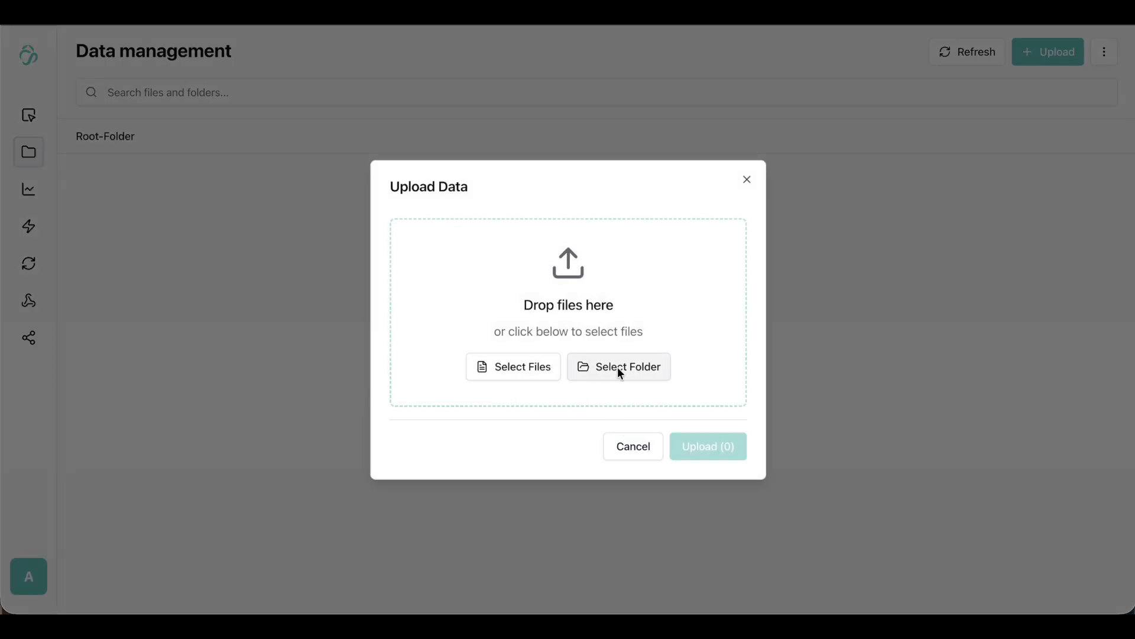
{"action": "left_click", "coordinate": [546, 369]}
{"action": "double_click", "coordinate": [398, 204]}
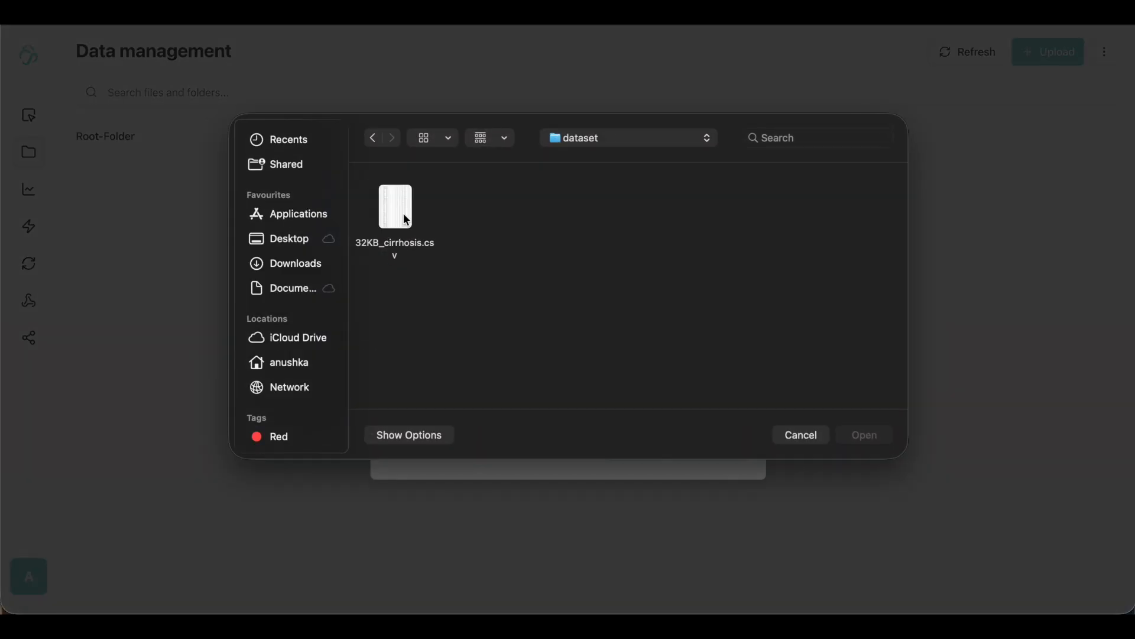
{"action": "left_click", "coordinate": [405, 220]}
{"action": "left_click", "coordinate": [865, 435]}
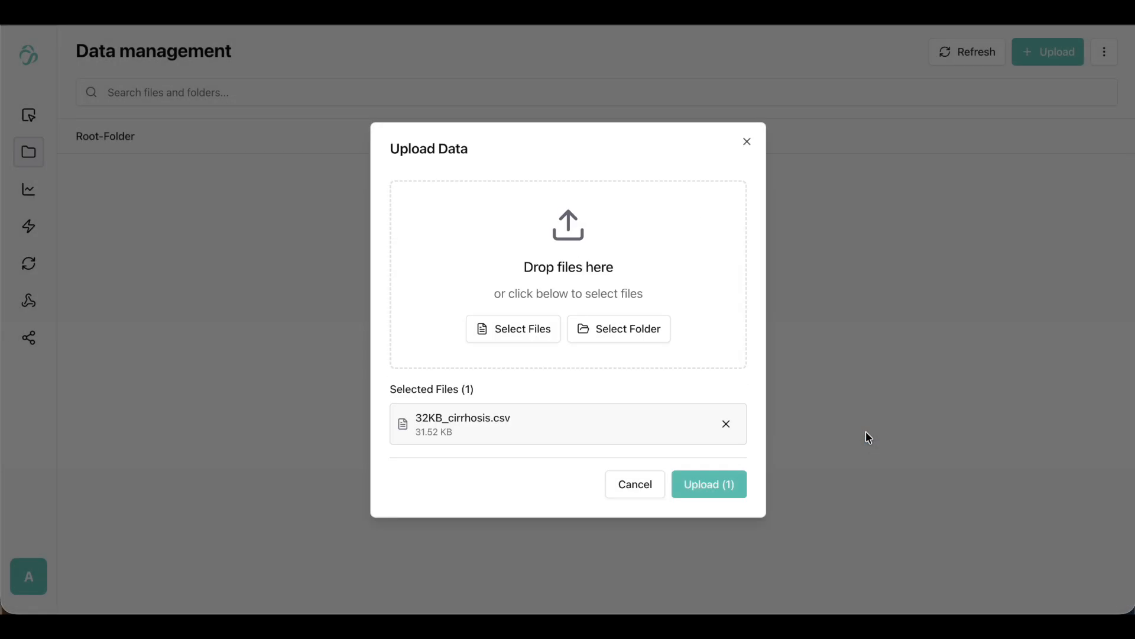
{"action": "left_click", "coordinate": [732, 486]}
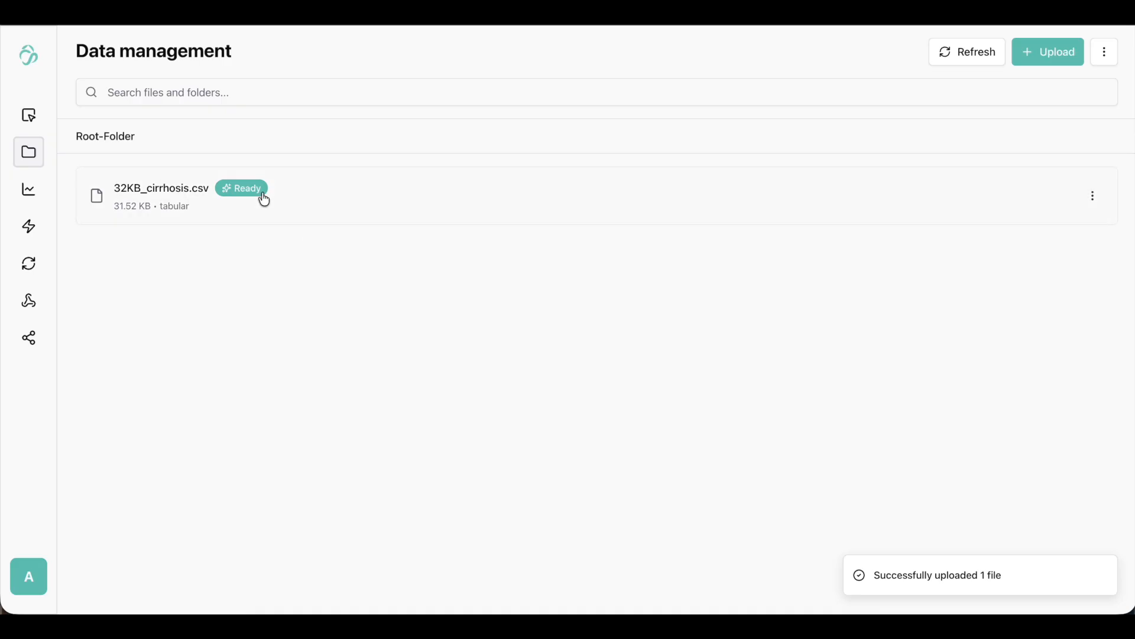
Preview the rows and columns of the uploaded 32KB_cirrhosis.csv file, and close the preview.
{"action": "left_click", "coordinate": [340, 198]}
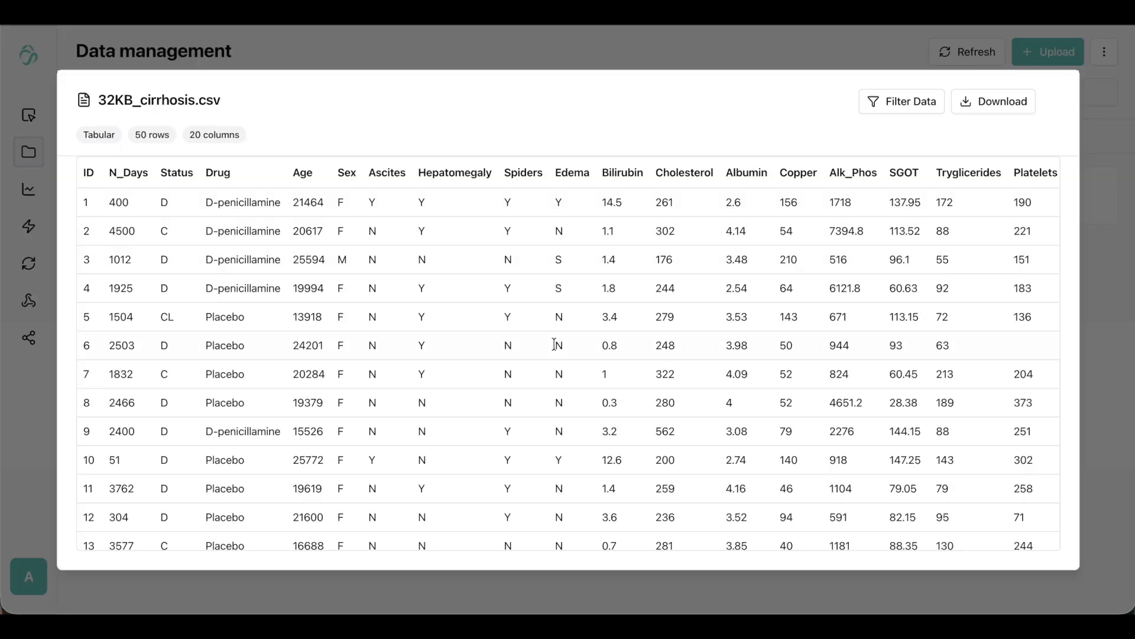
{"action": "scroll", "coordinate": [454, 256], "scroll_direction": "down", "scroll_amount": 3}
{"action": "scroll", "coordinate": [453, 256], "scroll_direction": "up", "scroll_amount": 3}
{"action": "key", "text": "Escape"}
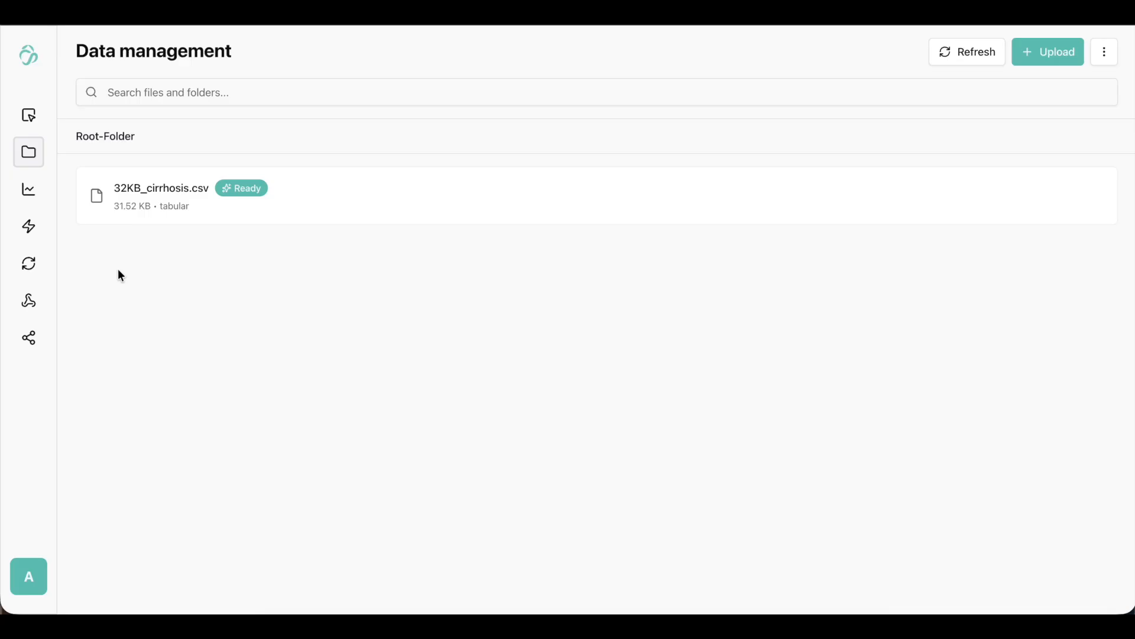
Add Select Data, Train AI Model and Preview Output nodes to the flow canvas.
{"action": "left_click", "coordinate": [33, 122]}
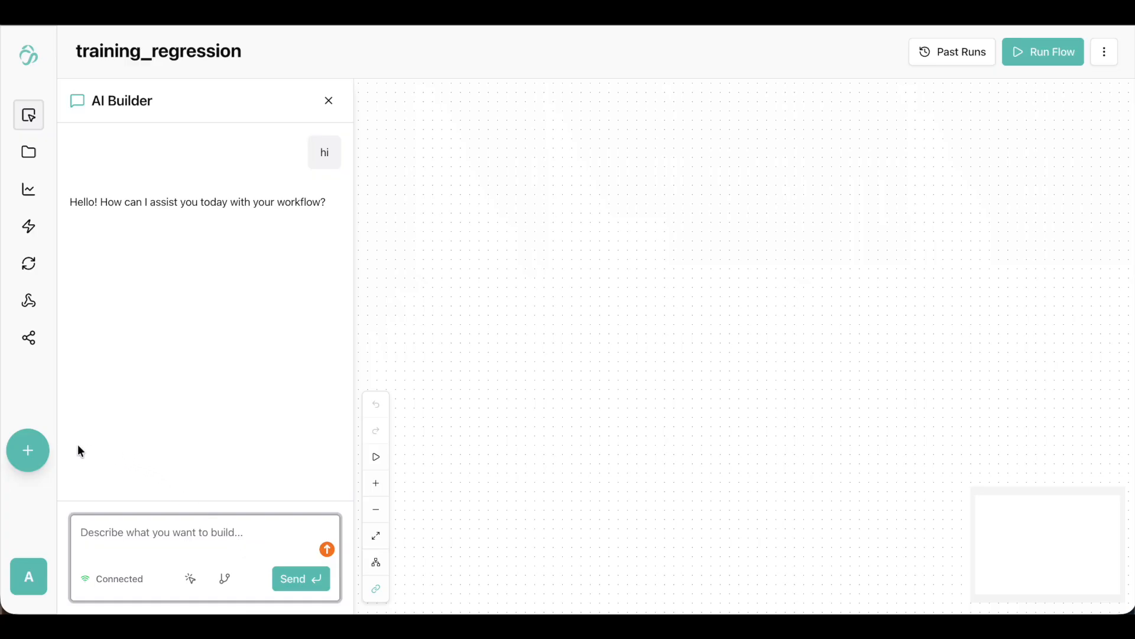
{"action": "left_click", "coordinate": [37, 450]}
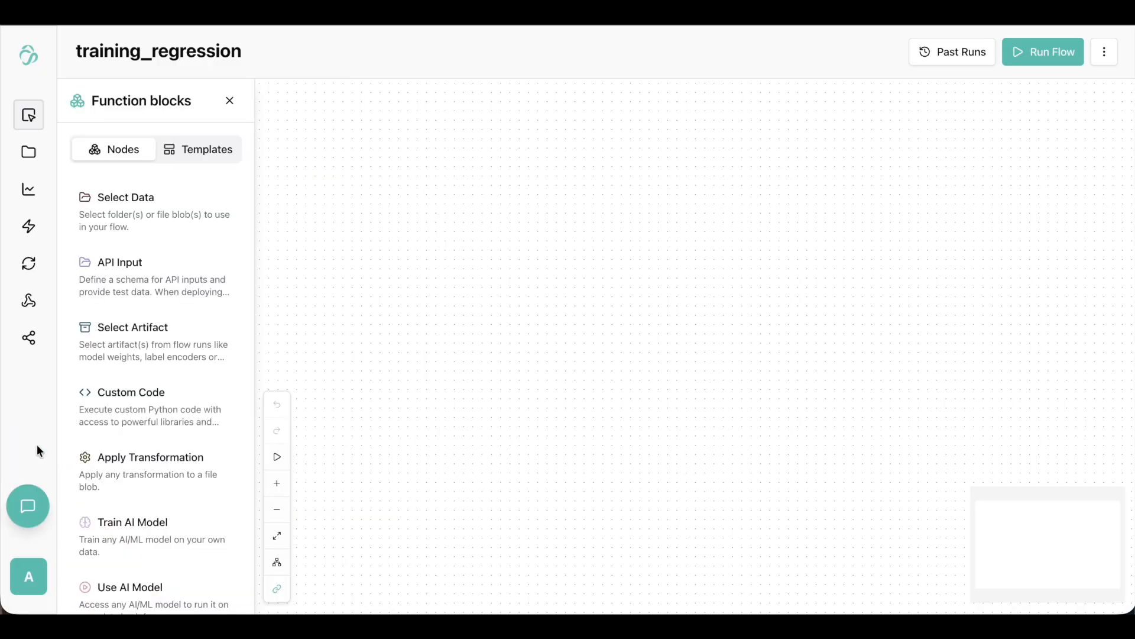
{"action": "left_click", "coordinate": [149, 228]}
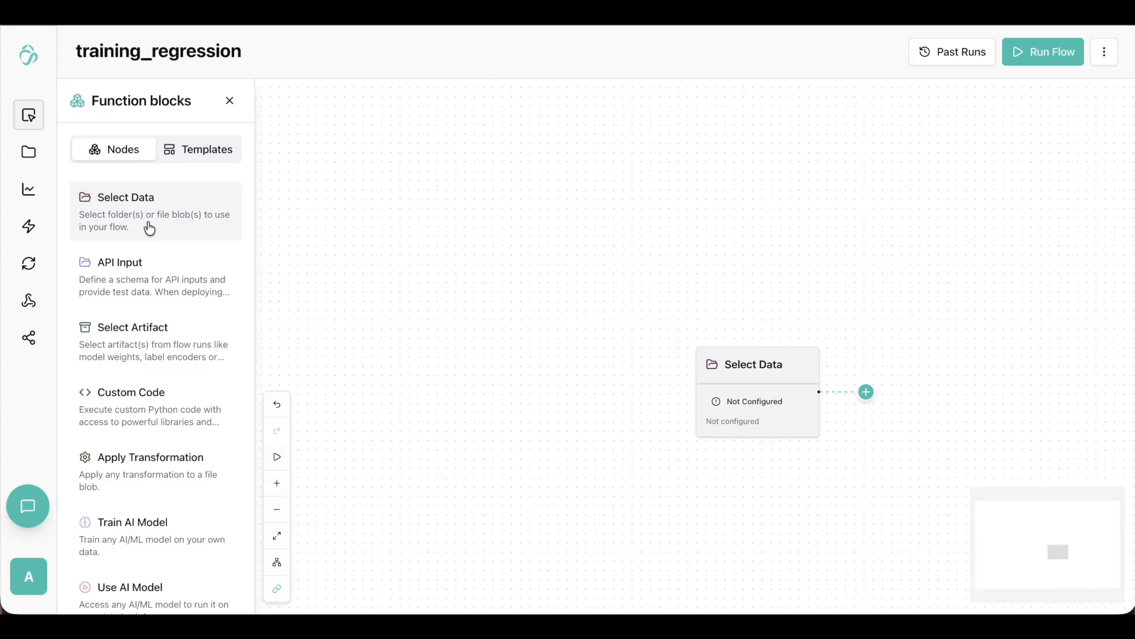
{"action": "left_click", "coordinate": [152, 538]}
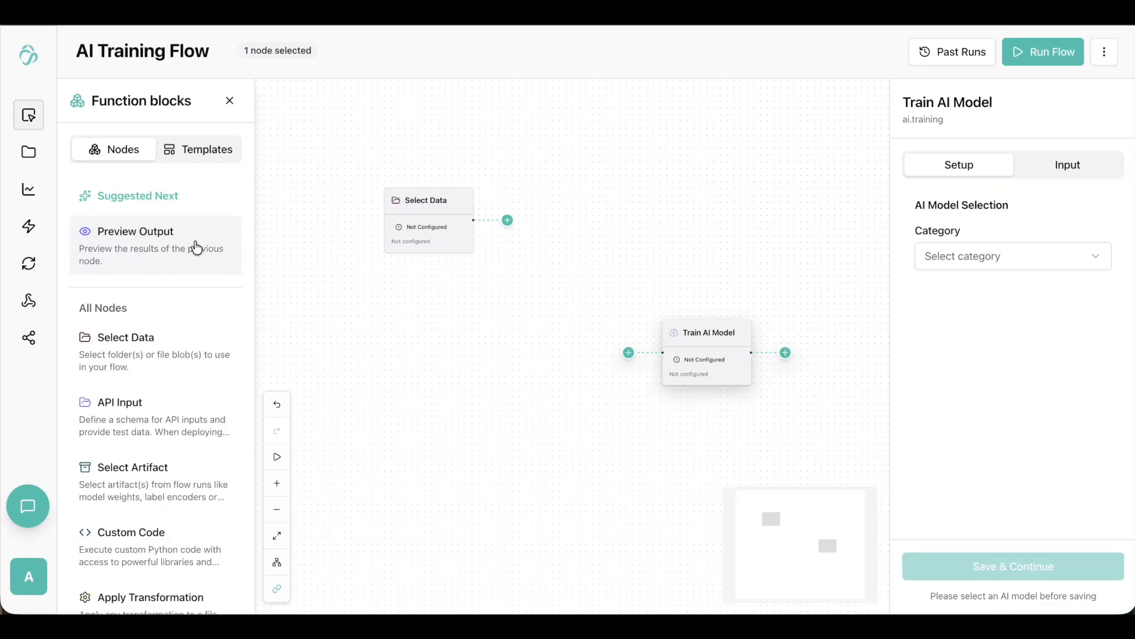
{"action": "left_click", "coordinate": [197, 247]}
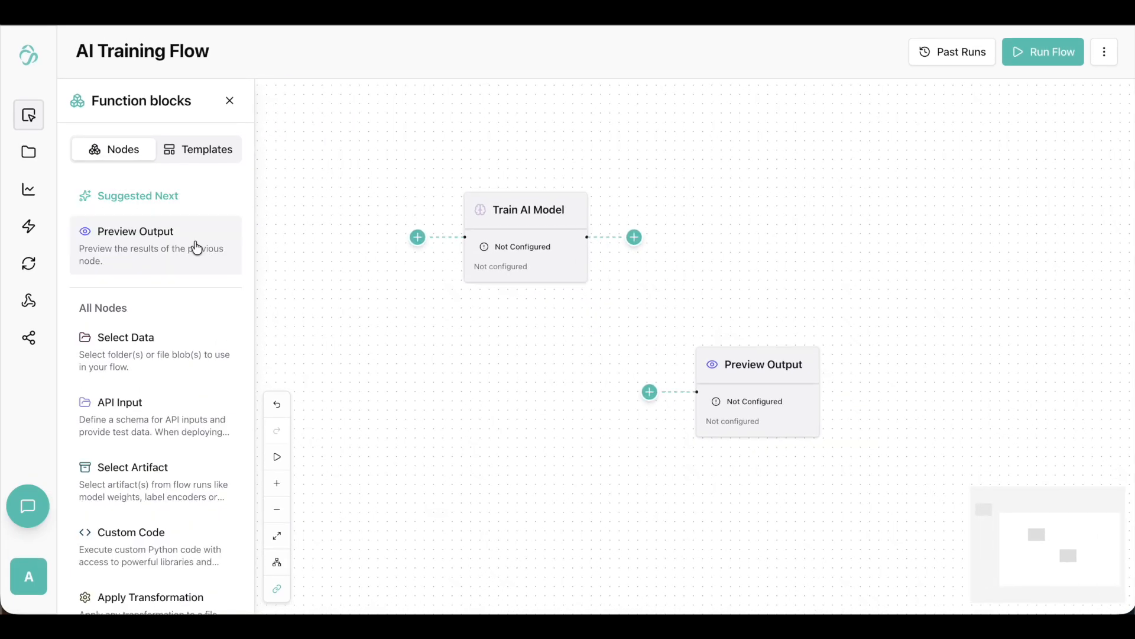
Connect Select Data to Train AI Model and Train AI Model to Preview Output, arranging the nodes in one row.
{"action": "left_click_drag", "start_coordinate": [385, 380], "coordinate": [613, 473]}
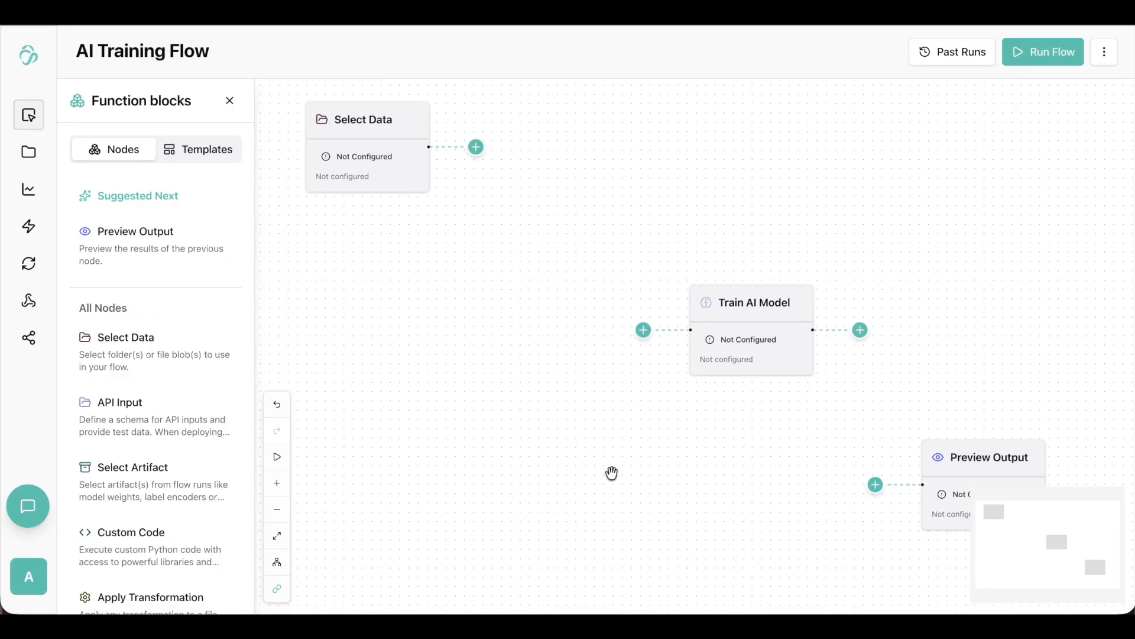
{"action": "left_click", "coordinate": [230, 100]}
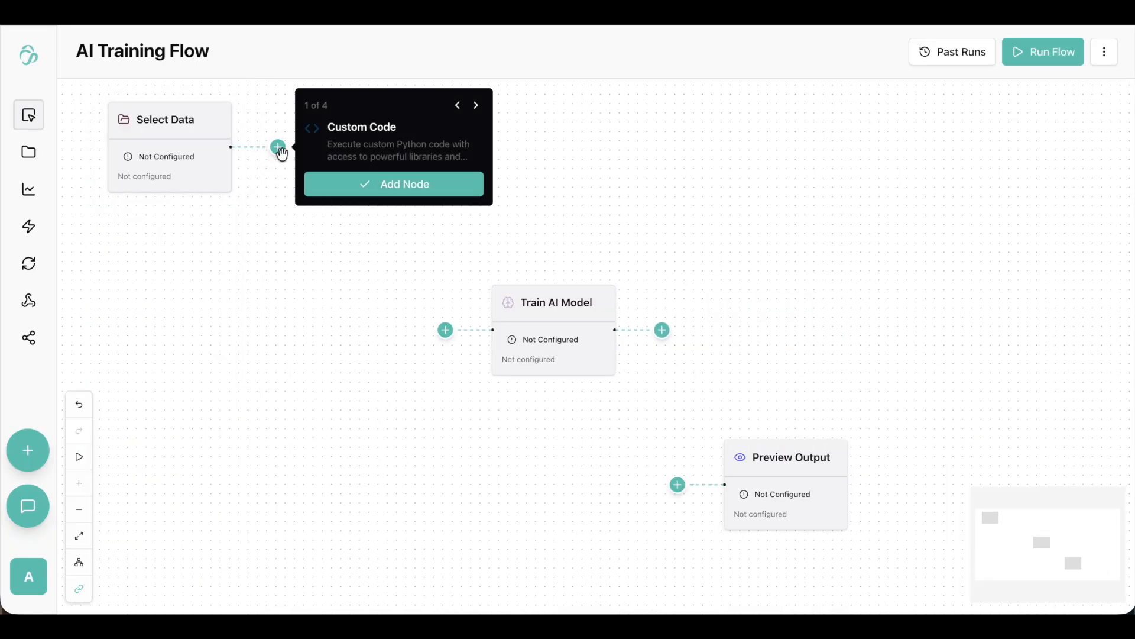
{"action": "left_click_drag", "start_coordinate": [550, 337], "coordinate": [456, 155]}
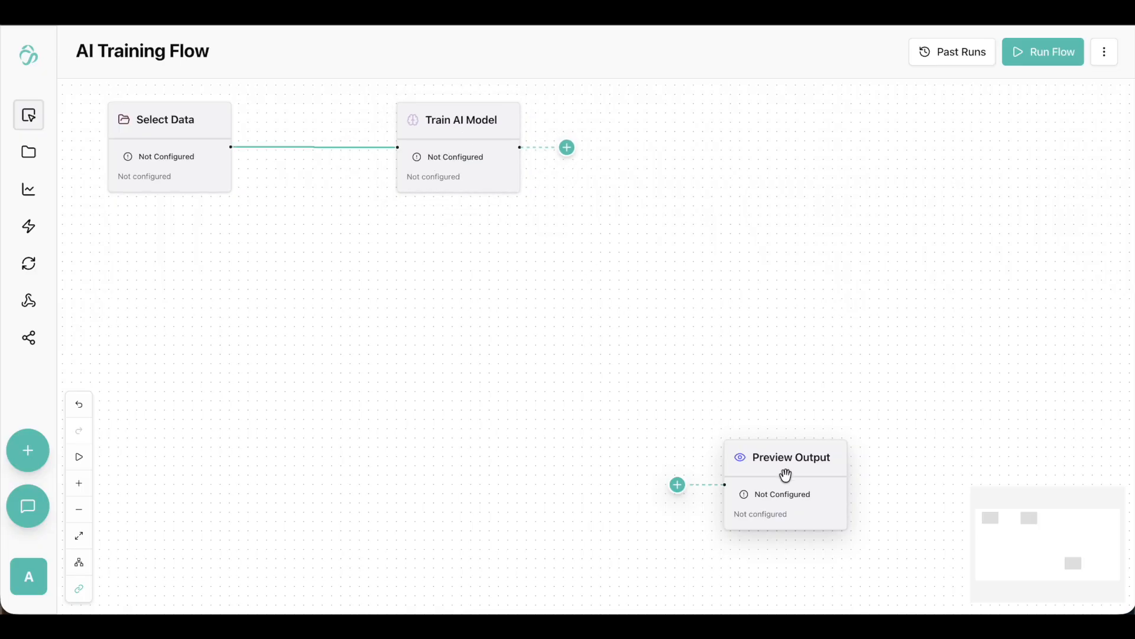
{"action": "left_click_drag", "start_coordinate": [793, 492], "coordinate": [735, 154]}
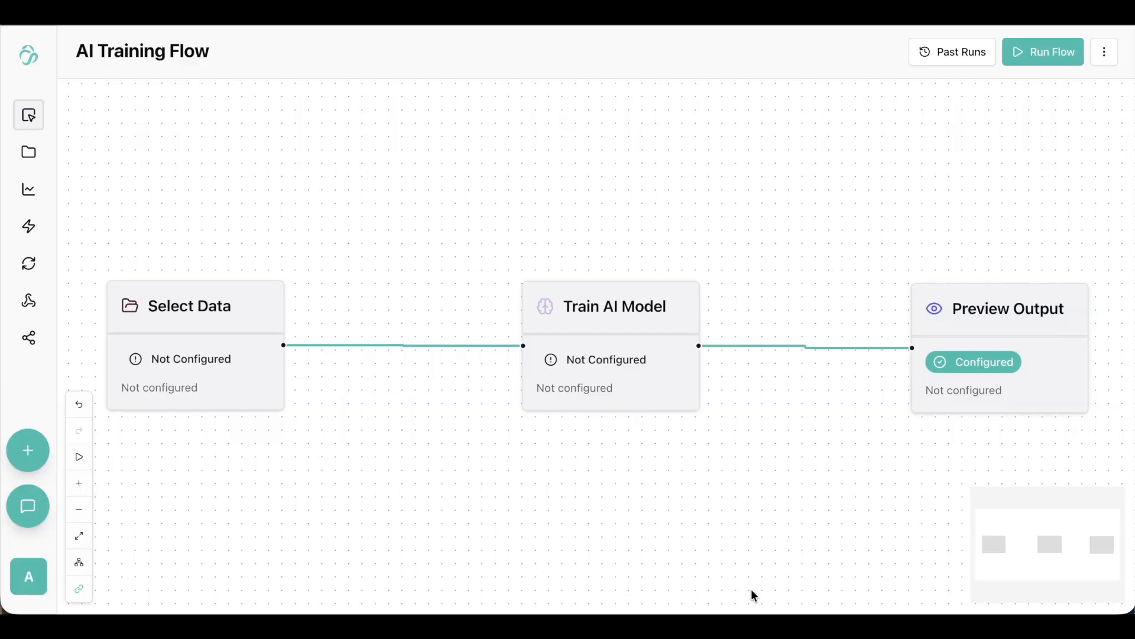
Configure the Select Data node to use 32KB_cirrhosis.csv and save the selection.
{"action": "left_click", "coordinate": [235, 311]}
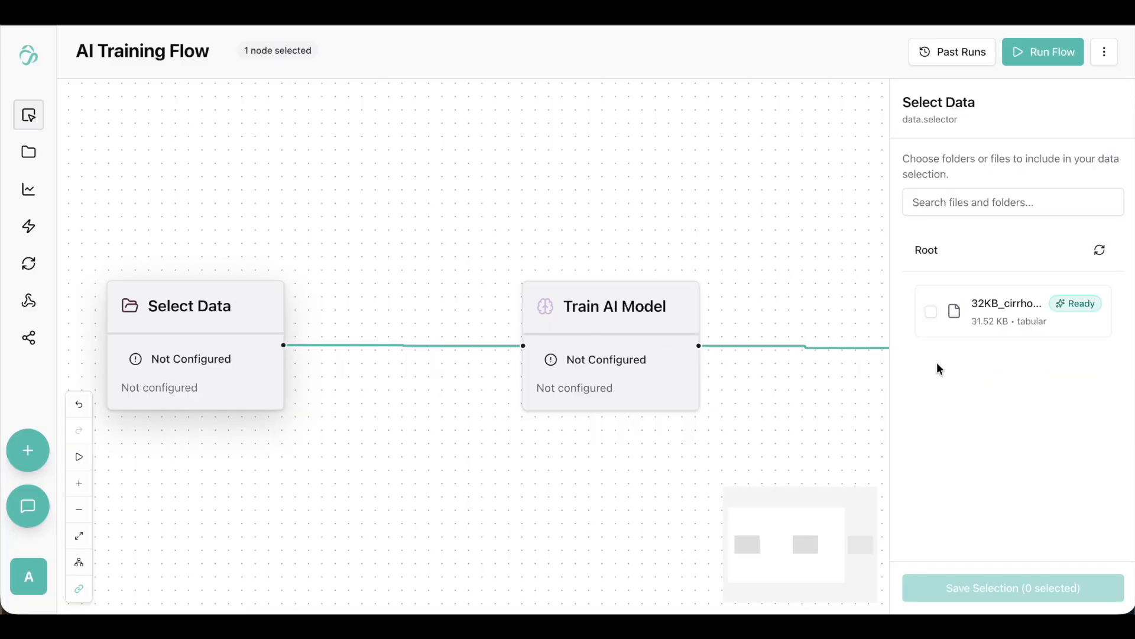
{"action": "left_click", "coordinate": [1001, 322]}
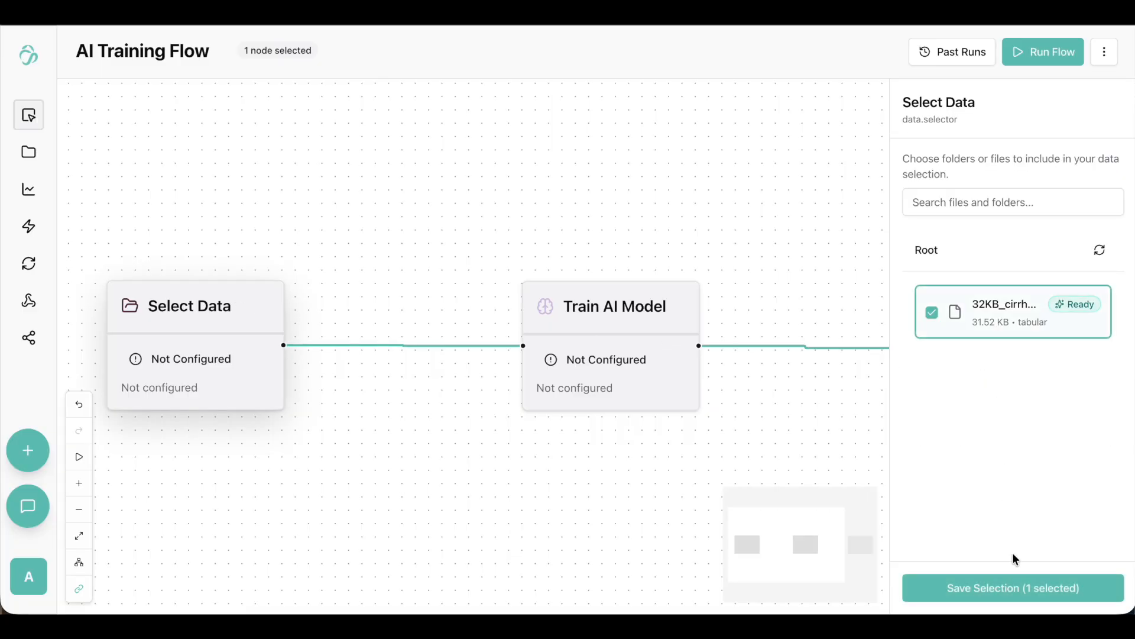
{"action": "left_click", "coordinate": [1029, 592]}
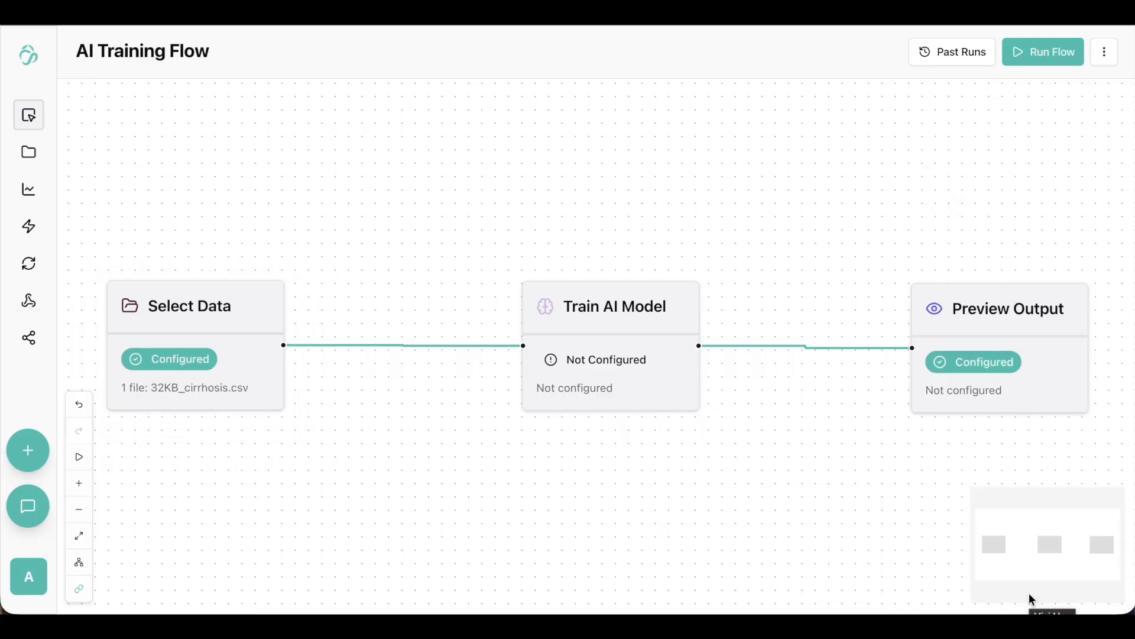
Set the Train AI Model node to category Tabular, subcategory Tabular Regression and model XGBoost Regressor, and save the setup.
{"action": "left_click", "coordinate": [638, 349]}
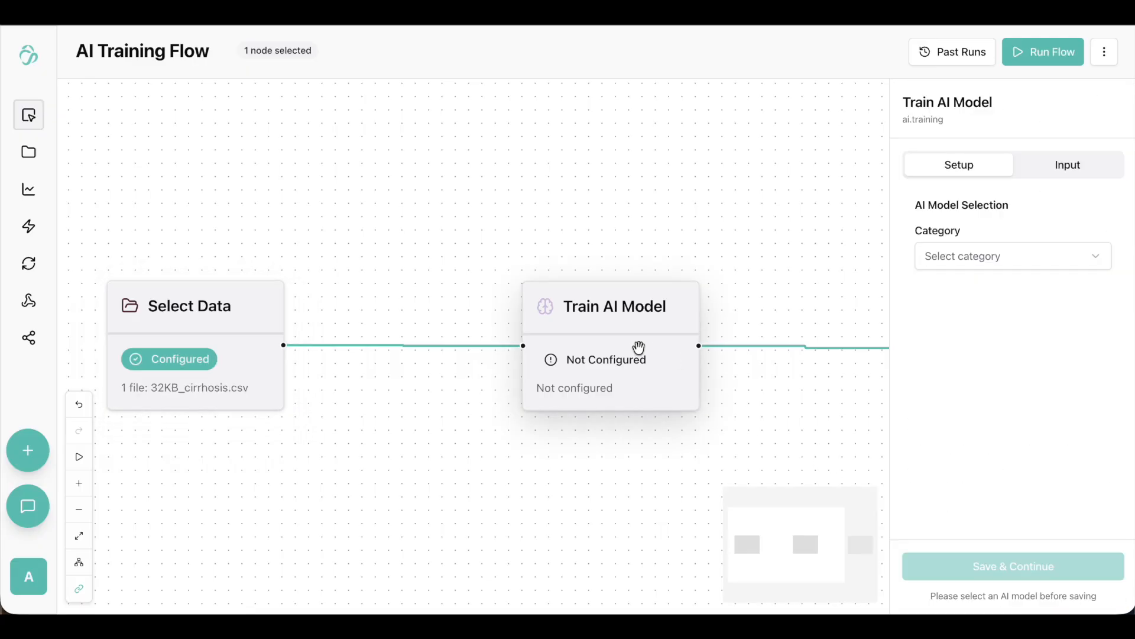
{"action": "left_click", "coordinate": [1093, 260]}
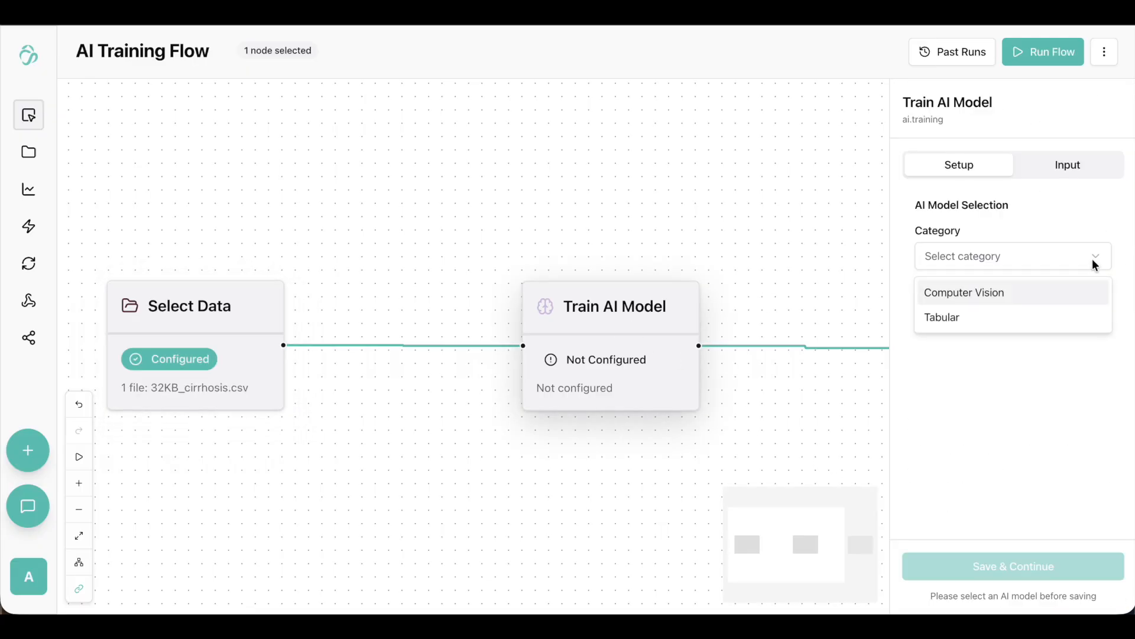
{"action": "left_click", "coordinate": [1003, 315]}
{"action": "left_click", "coordinate": [1020, 311]}
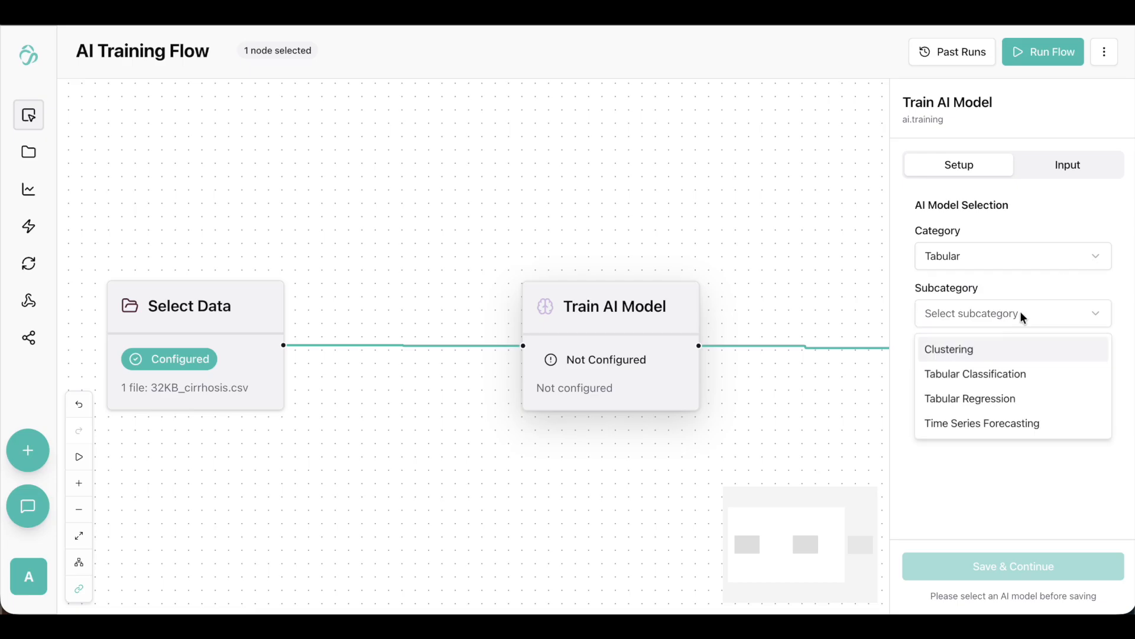
{"action": "left_click", "coordinate": [1016, 396]}
{"action": "left_click", "coordinate": [1008, 370]}
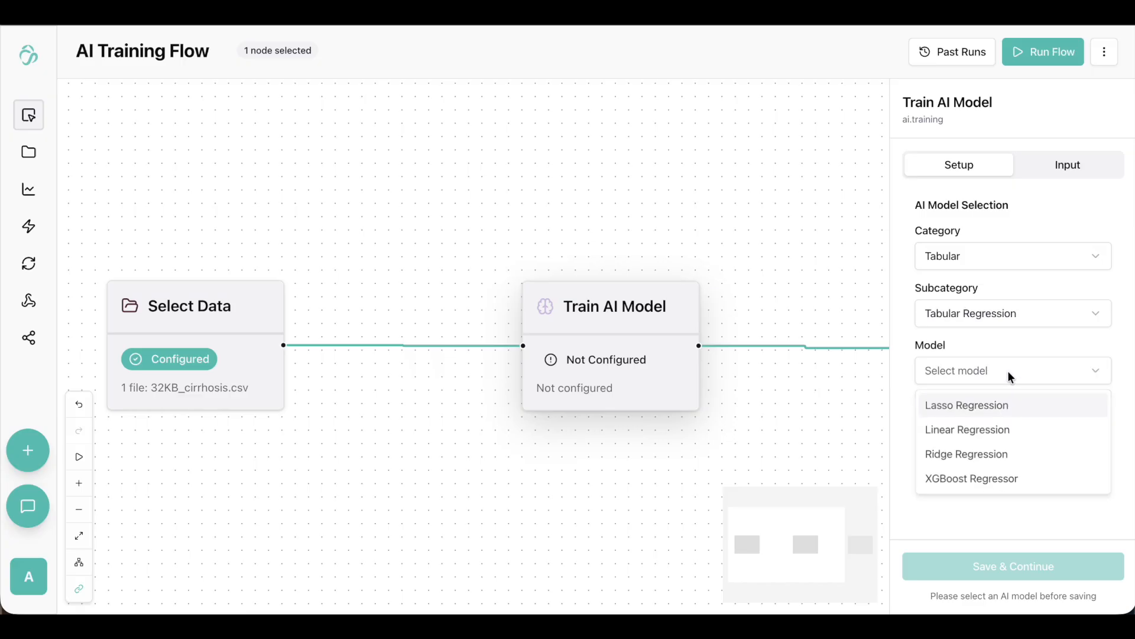
{"action": "left_click", "coordinate": [984, 482]}
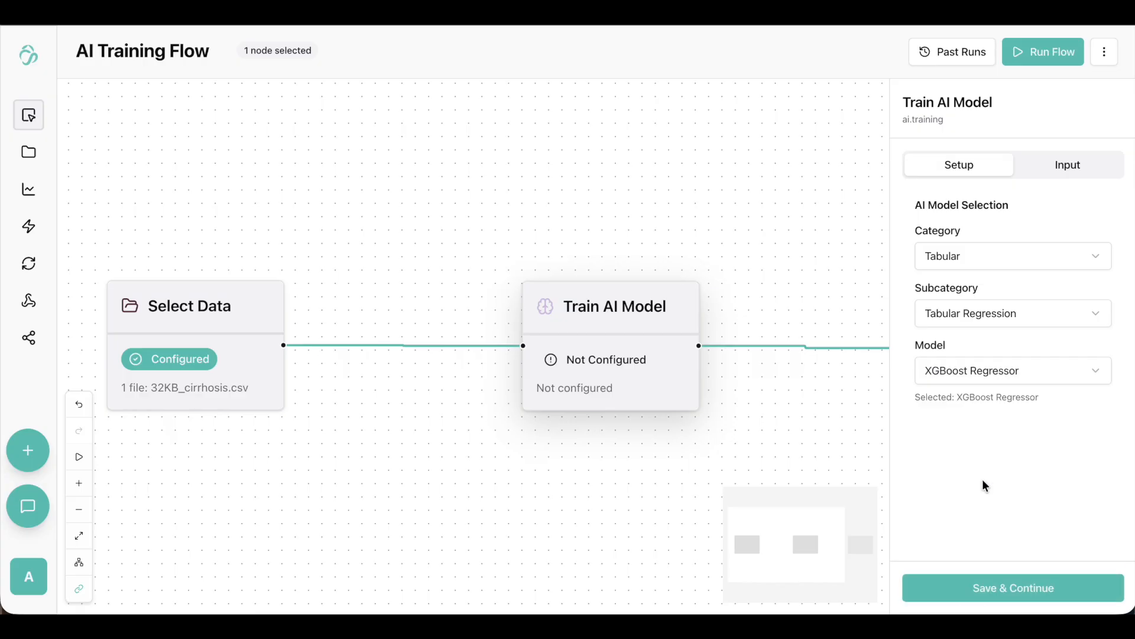
{"action": "left_click", "coordinate": [996, 584]}
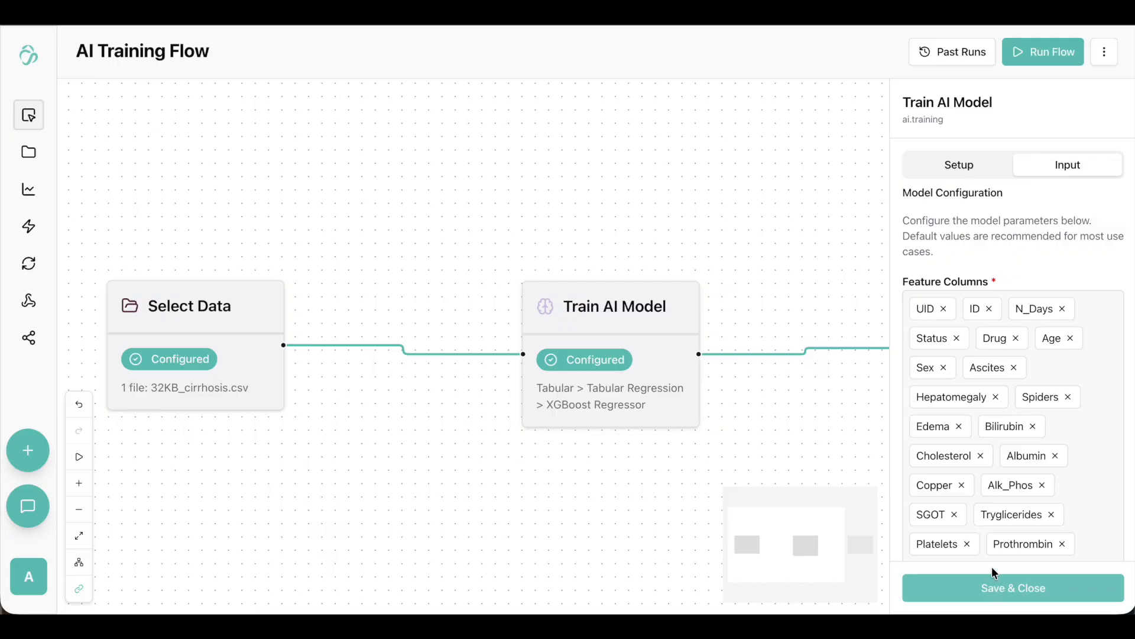
Reduce the training node's feature columns to N_Days, Age, Albumin, Alk_Phos and Prothrombin by removing all the others.
{"action": "scroll", "coordinate": [1021, 428], "scroll_direction": "down", "scroll_amount": 2}
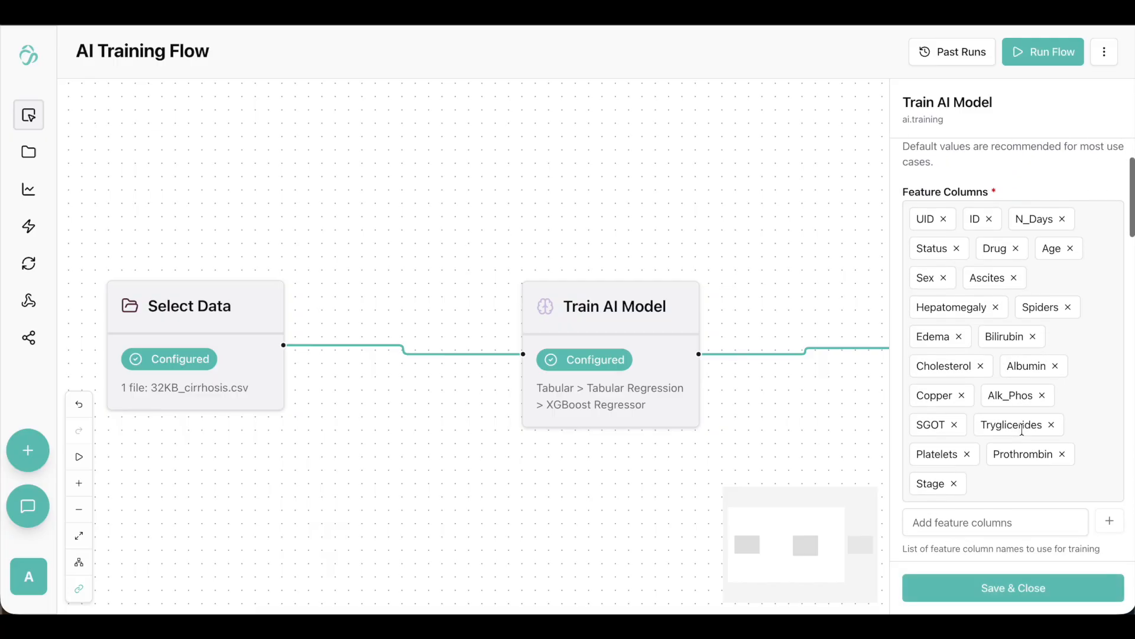
{"action": "scroll", "coordinate": [1022, 428], "scroll_direction": "down", "scroll_amount": 2}
{"action": "scroll", "coordinate": [1022, 428], "scroll_direction": "up", "scroll_amount": 4}
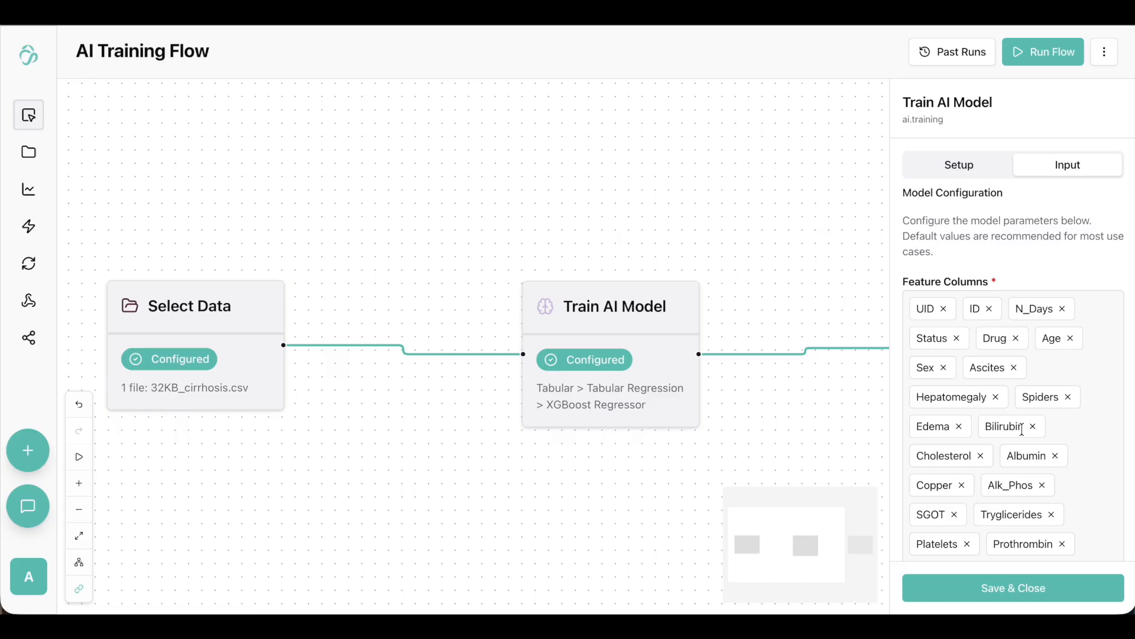
{"action": "left_click", "coordinate": [943, 308]}
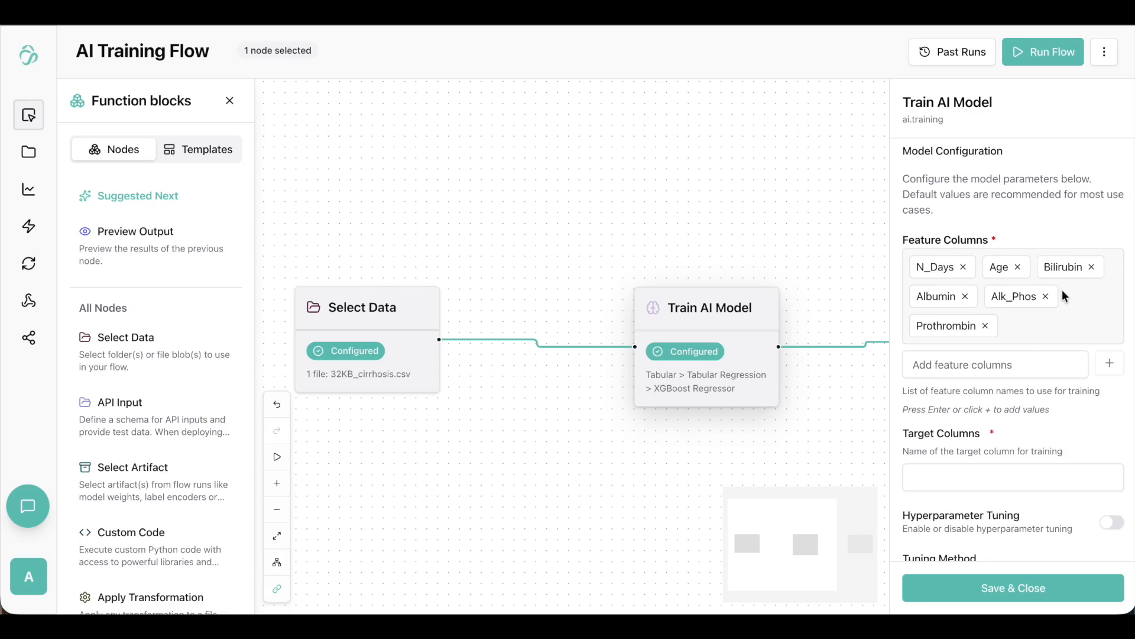
{"action": "left_click", "coordinate": [1091, 268]}
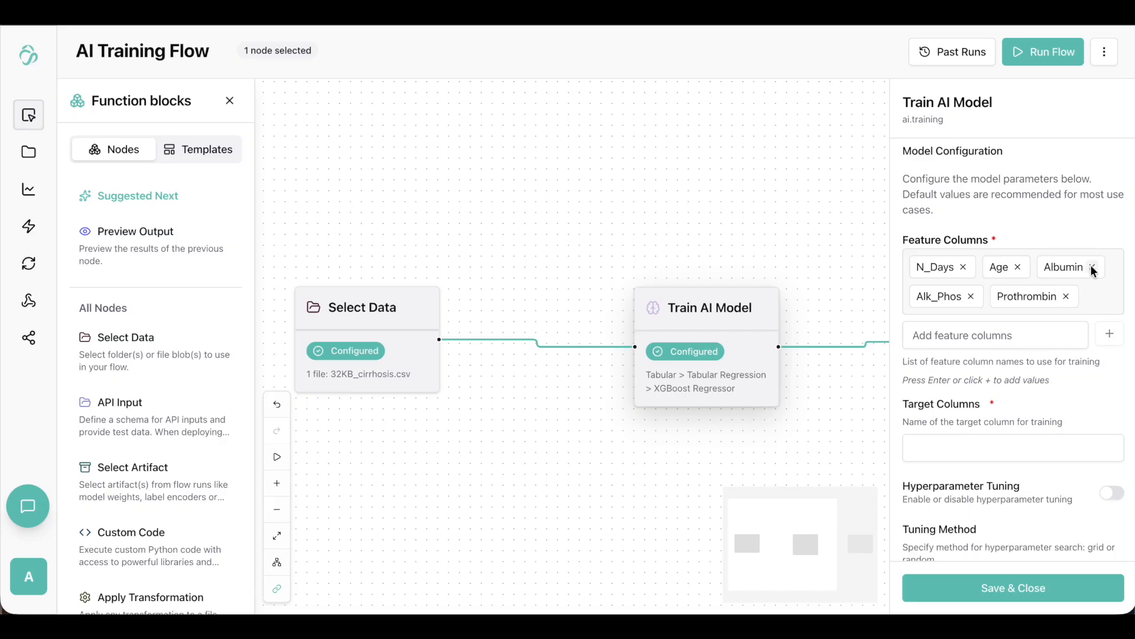
Set the training node's target column to Bilirubin and enable hyperparameter tuning.
{"action": "left_click", "coordinate": [1026, 442]}
{"action": "left_click", "coordinate": [1031, 482]}
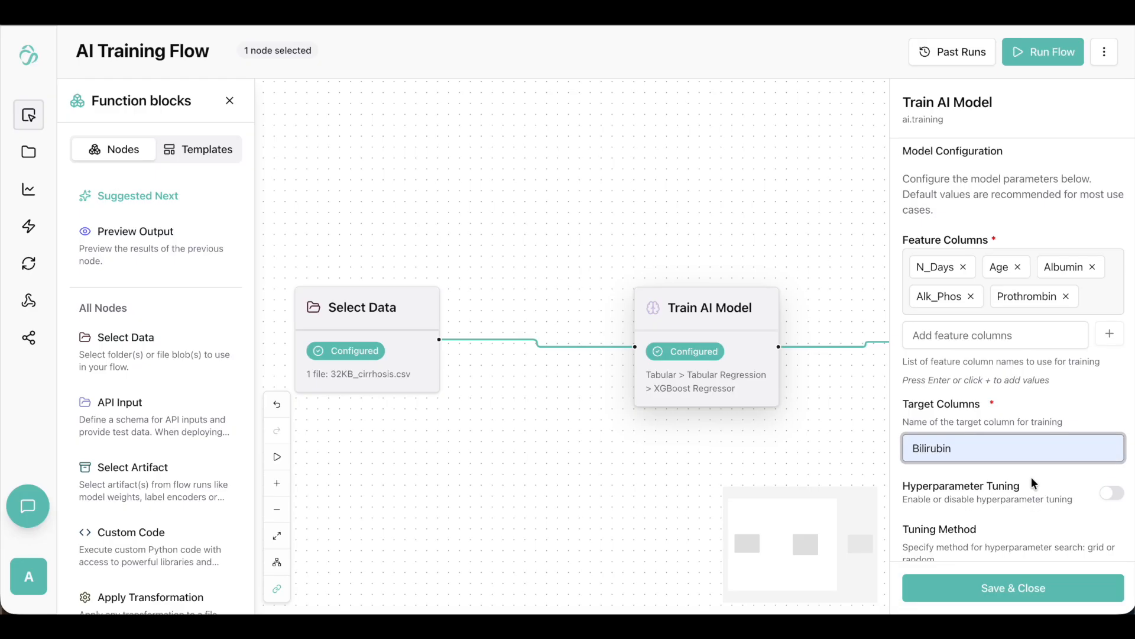
{"action": "scroll", "coordinate": [1031, 479], "scroll_direction": "down", "scroll_amount": 2}
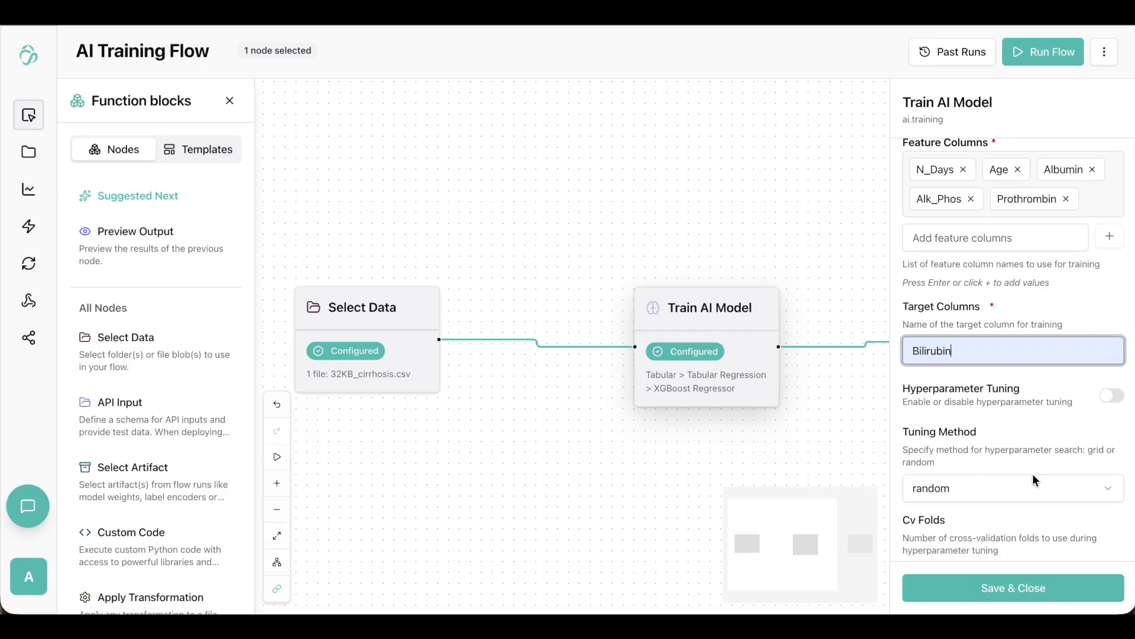
{"action": "left_click", "coordinate": [1115, 400]}
{"action": "scroll", "coordinate": [1048, 462], "scroll_direction": "down", "scroll_amount": 10}
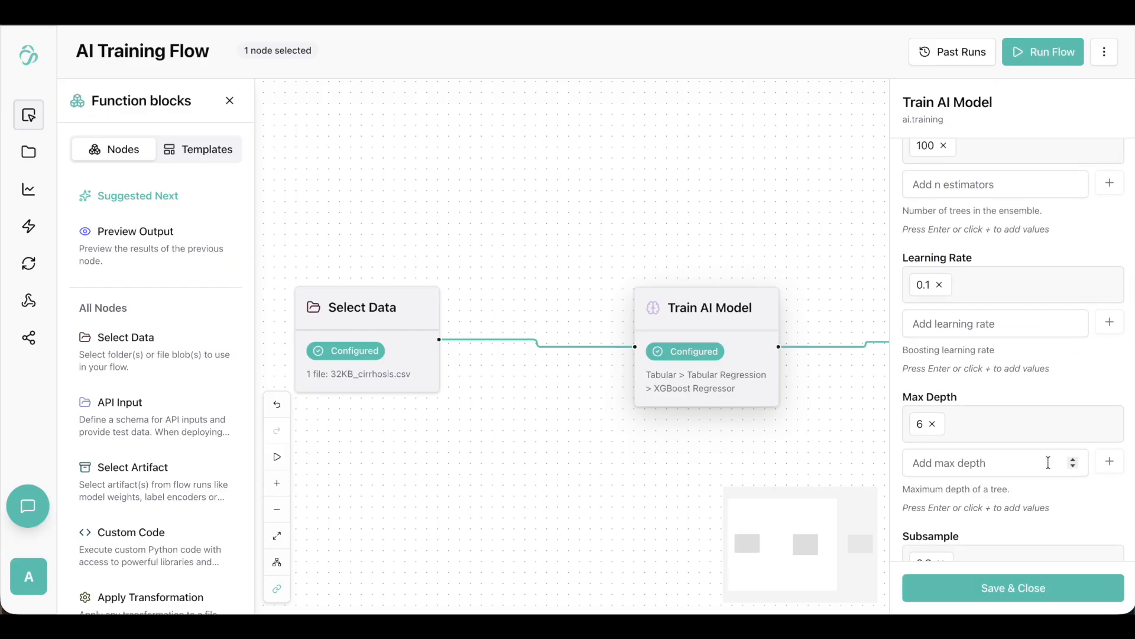
Review the XGBoost hyperparameters through Min Child Weight and save the Train AI Model node's configuration.
{"action": "scroll", "coordinate": [1048, 462], "scroll_direction": "down", "scroll_amount": 3}
{"action": "scroll", "coordinate": [1048, 463], "scroll_direction": "down", "scroll_amount": 3}
{"action": "scroll", "coordinate": [1048, 463], "scroll_direction": "down", "scroll_amount": 5}
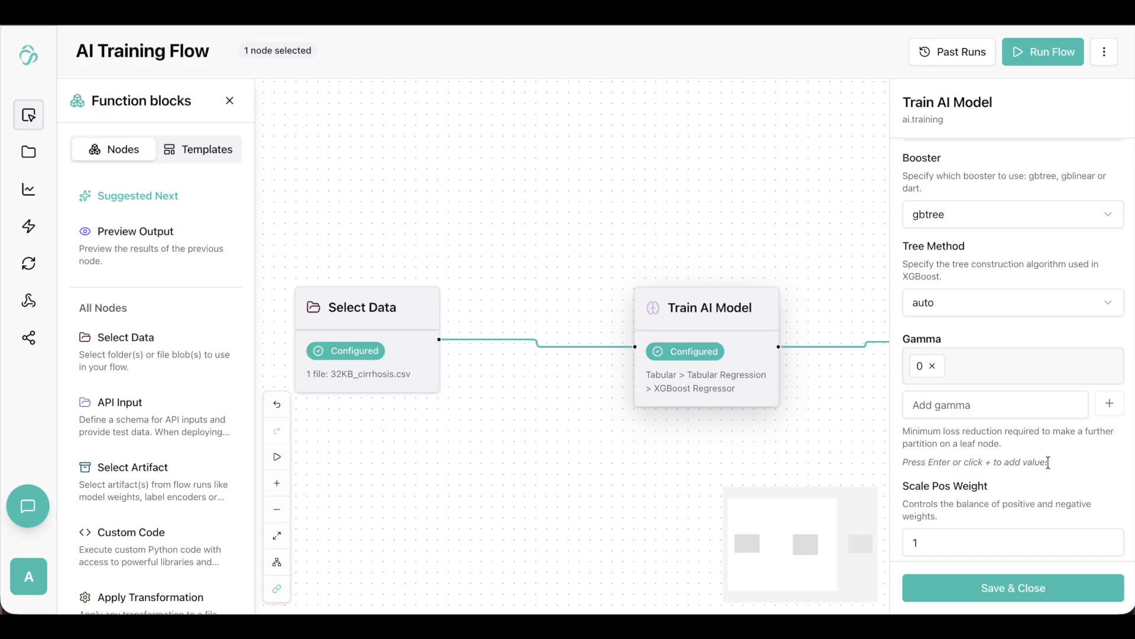
{"action": "scroll", "coordinate": [1048, 462], "scroll_direction": "down", "scroll_amount": 3}
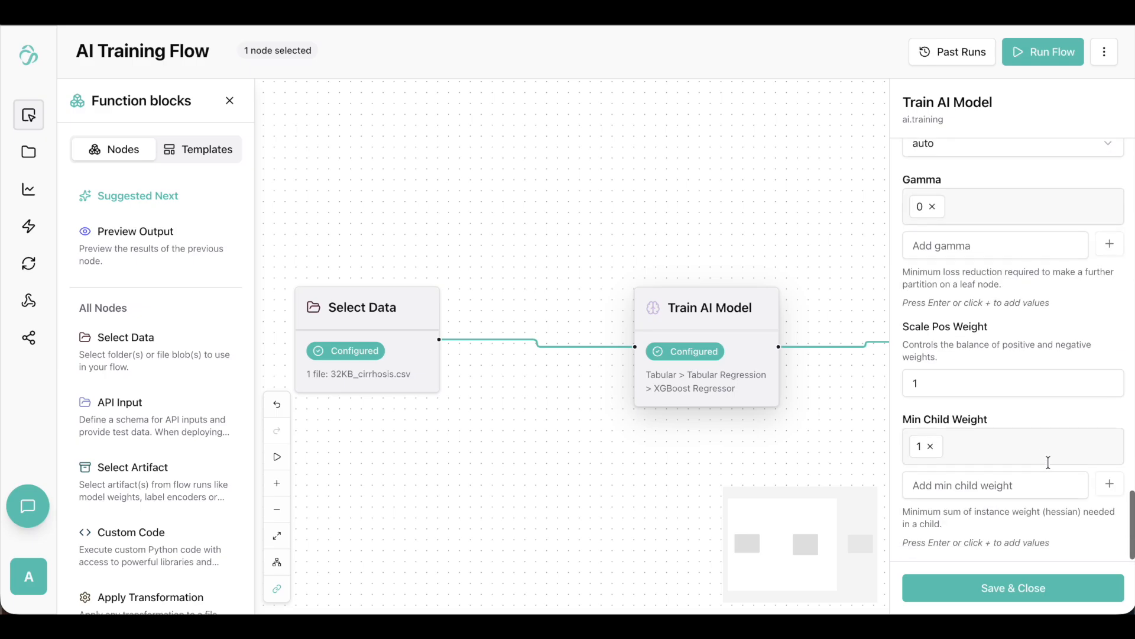
{"action": "left_click", "coordinate": [1024, 588]}
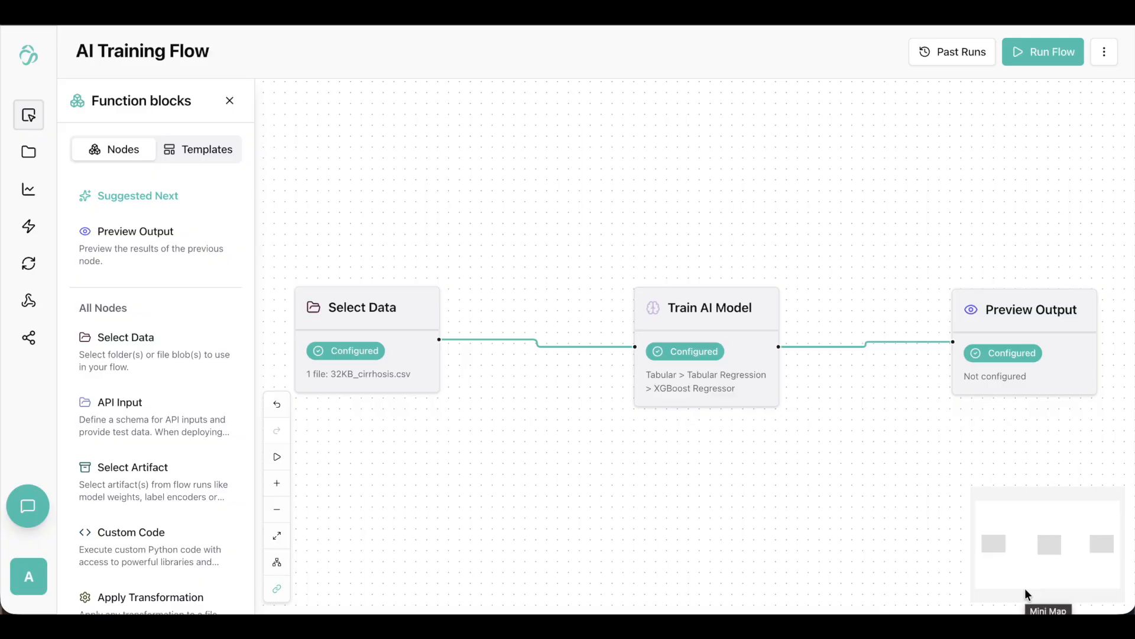
Run the flow and expand the completed run's Preview Output step to examine the training metrics and sample data.
{"action": "left_click", "coordinate": [277, 463]}
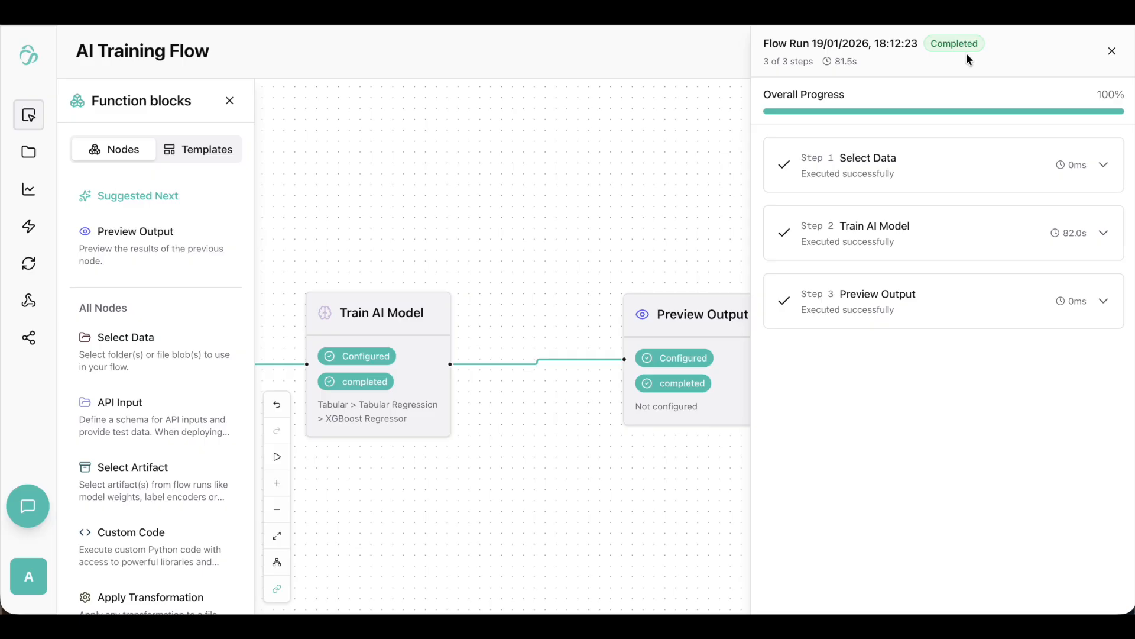
{"action": "left_click", "coordinate": [910, 311]}
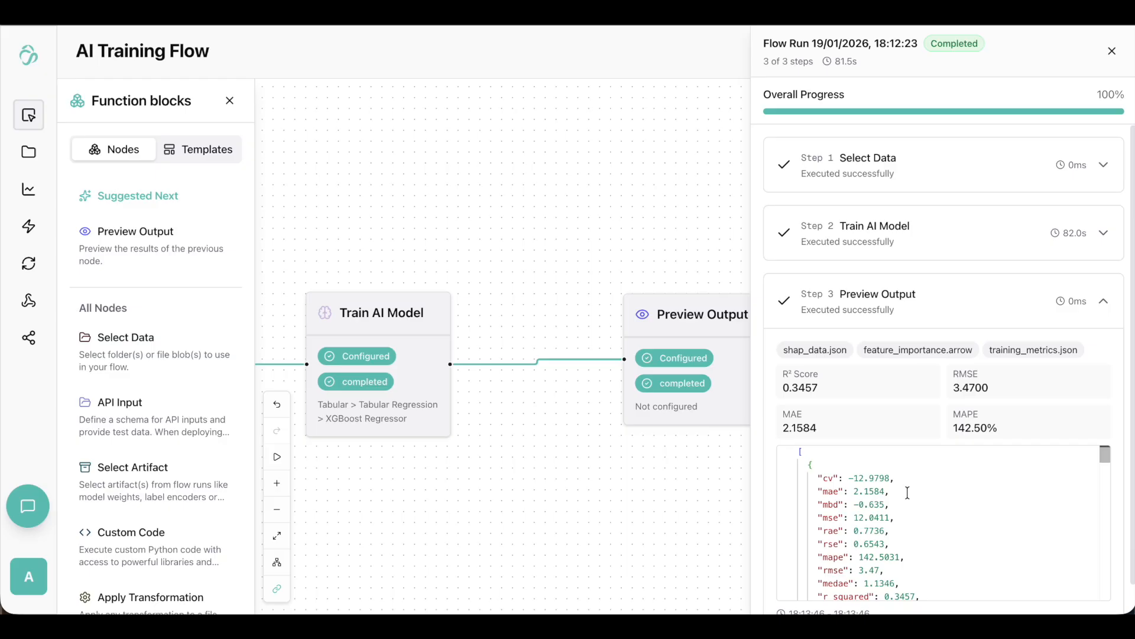
{"action": "scroll", "coordinate": [907, 493], "scroll_direction": "down", "scroll_amount": 3}
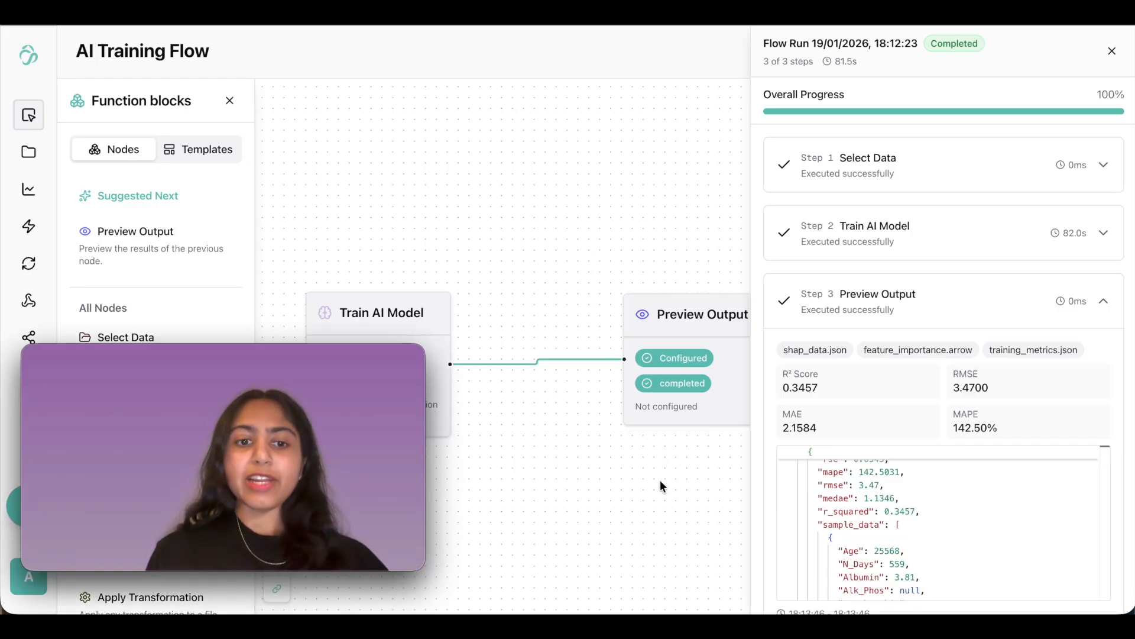